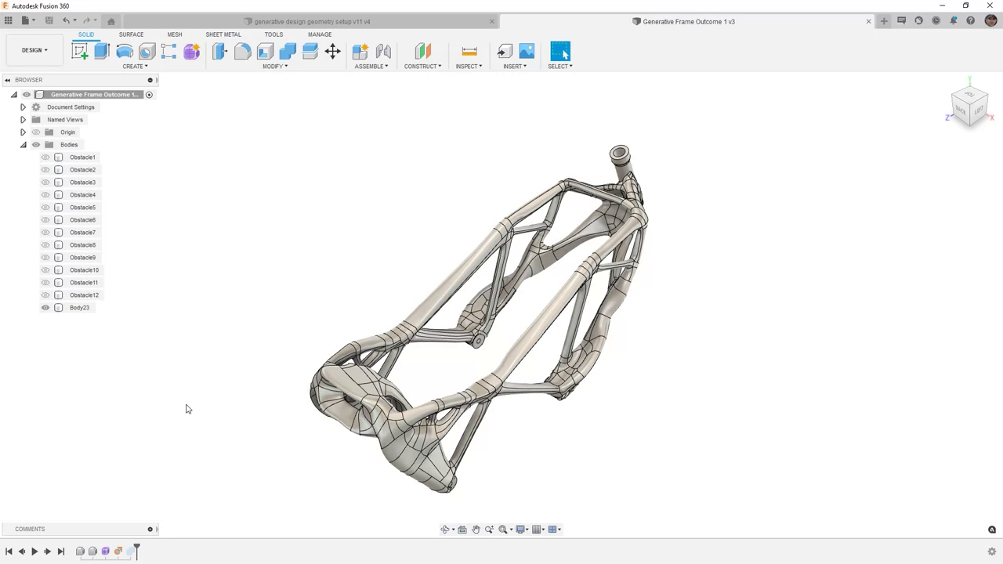
Step: Switch to the Simulation workspace and reuse the generative setup as the Static Stress study 'Study 1 - Generative'
{"action": "left_click", "coordinate": [61, 53]}
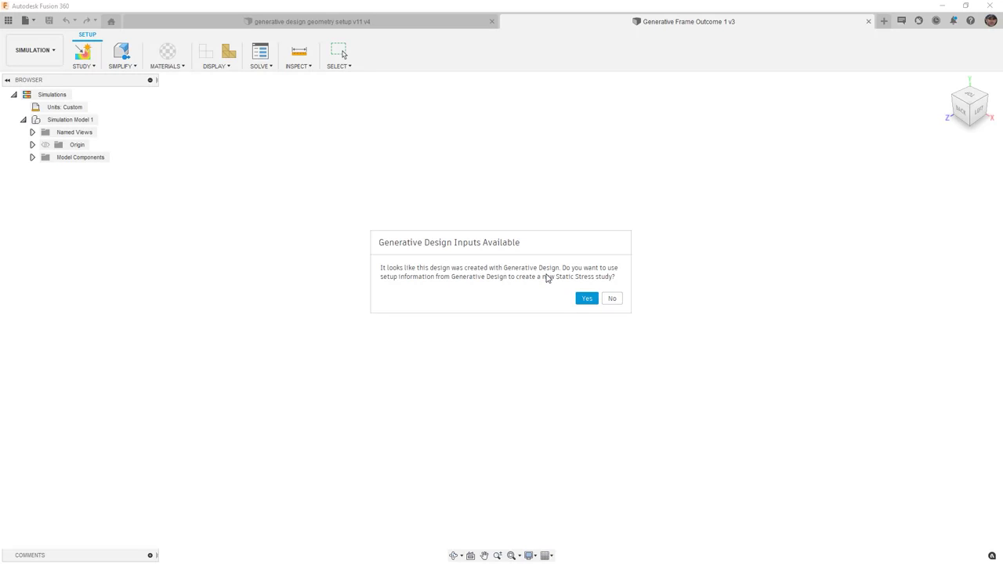
{"action": "left_click", "coordinate": [583, 300]}
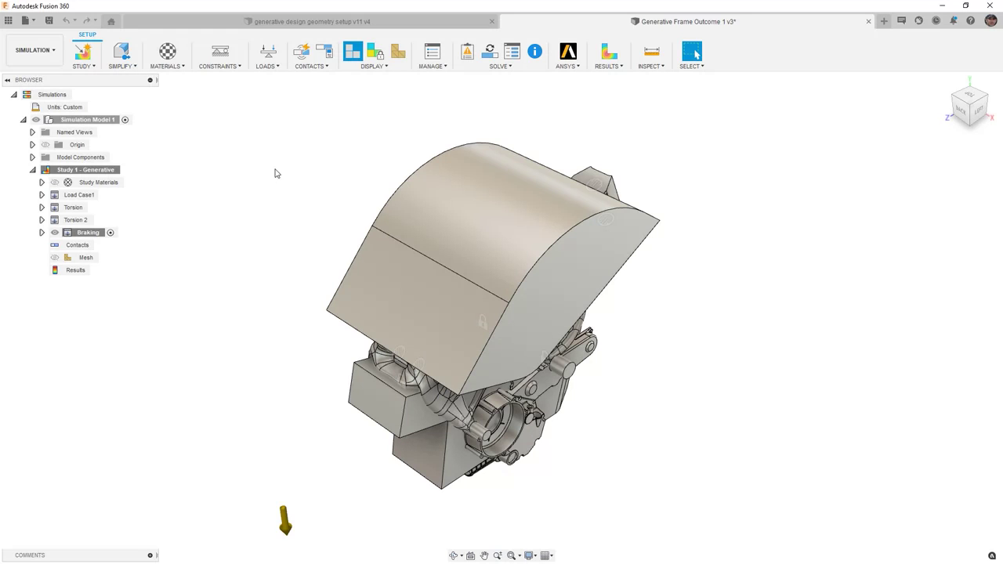
Step: Simplify the model by removing every body except Body23, then finish Simplify
{"action": "left_click", "coordinate": [121, 53]}
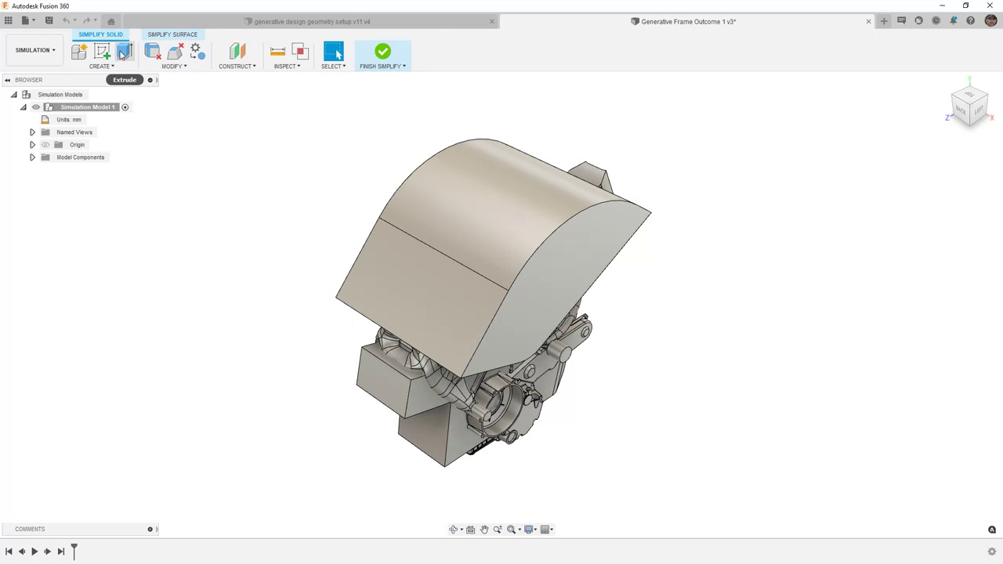
{"action": "left_click", "coordinate": [32, 157]}
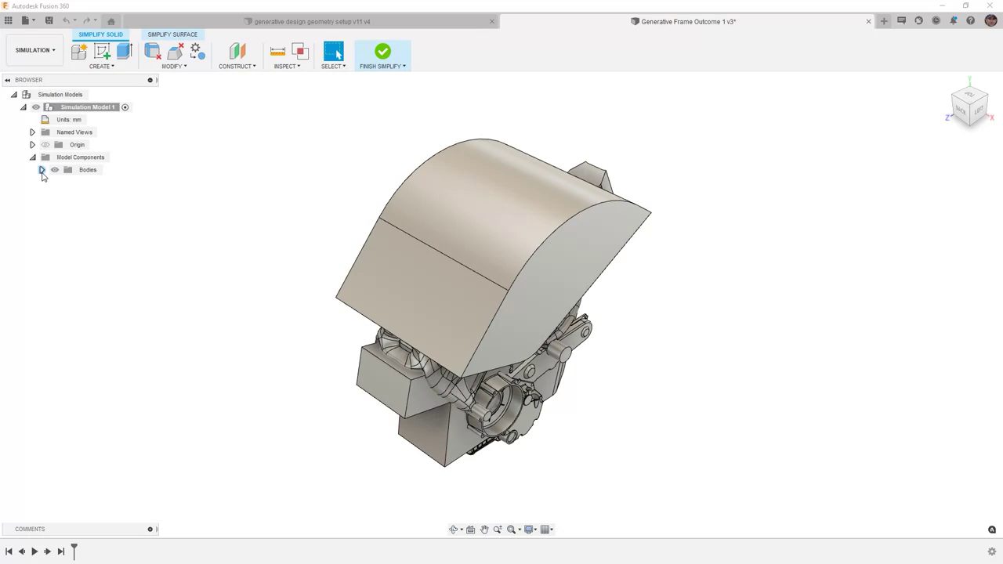
{"action": "left_click", "coordinate": [43, 170]}
{"action": "left_click", "coordinate": [99, 335]}
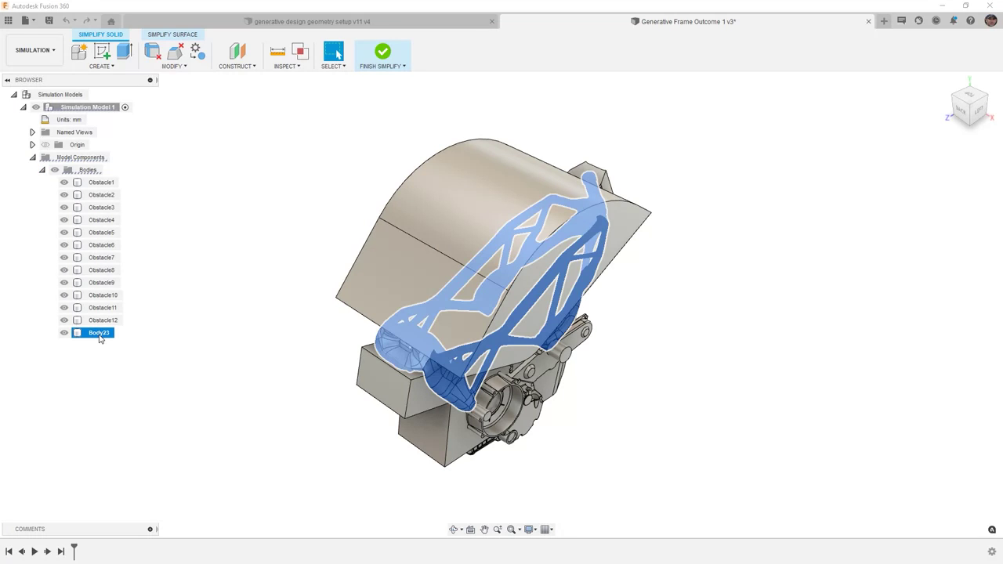
{"action": "right_click", "coordinate": [100, 337]}
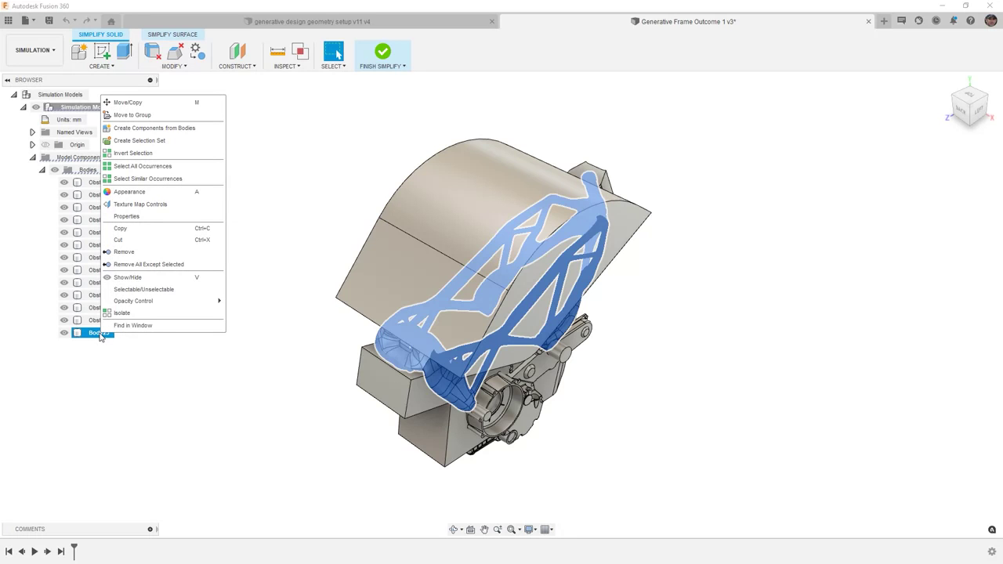
{"action": "left_click", "coordinate": [176, 267]}
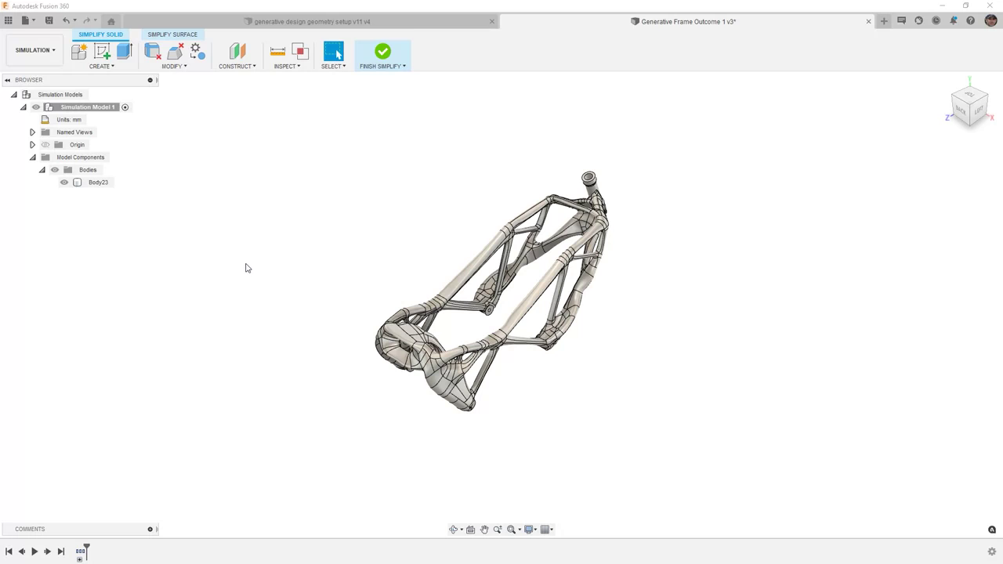
{"action": "left_click", "coordinate": [383, 55]}
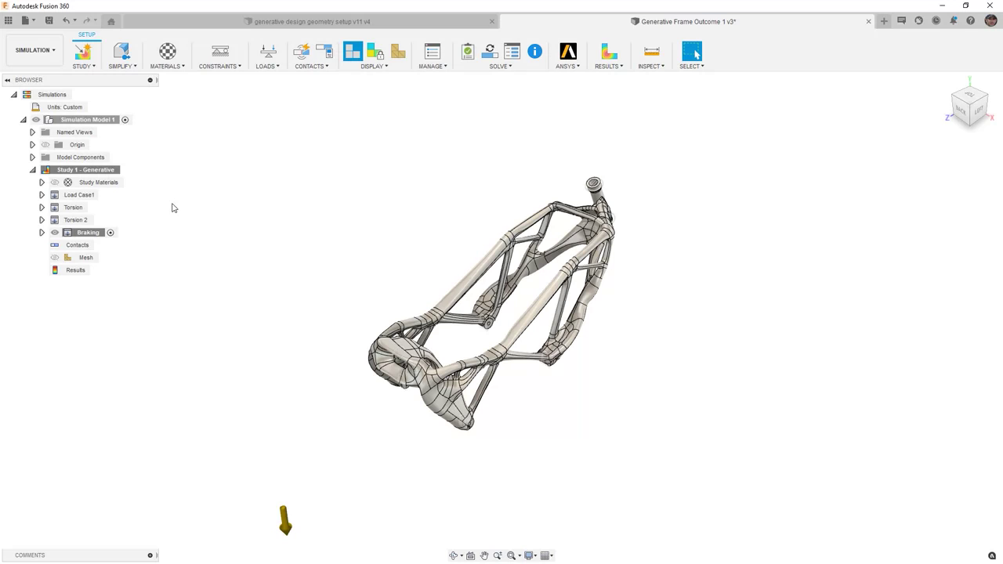
Step: Expand Load Case1's loads and inspect where Force1 and Bearing Load1 act on the frame
{"action": "left_click", "coordinate": [76, 197]}
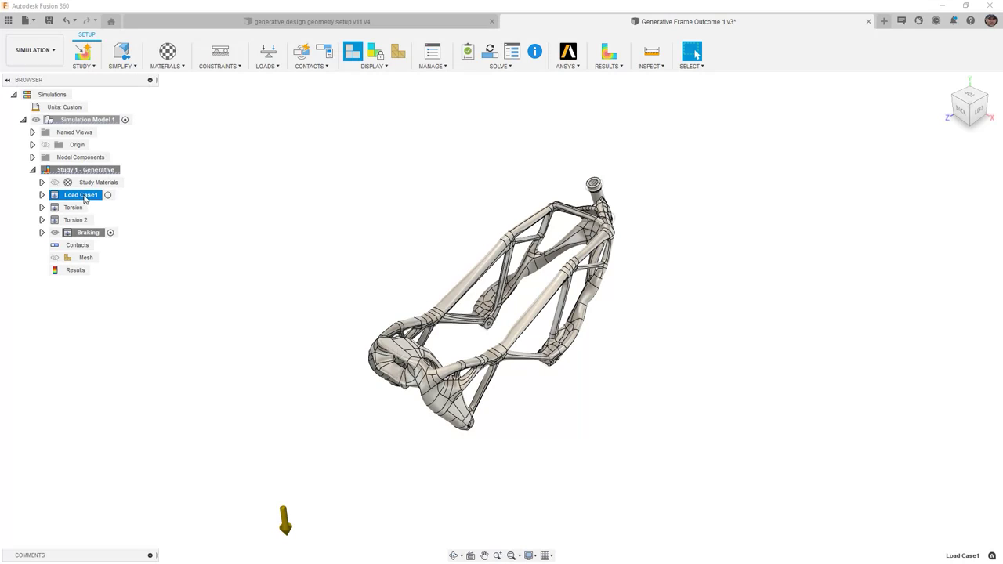
{"action": "left_click", "coordinate": [41, 195]}
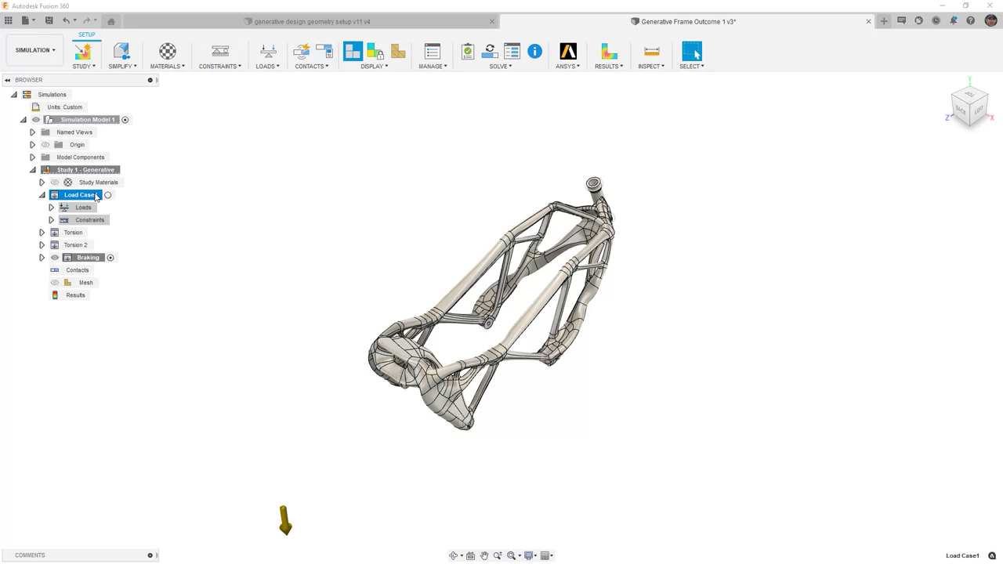
{"action": "left_click", "coordinate": [50, 206]}
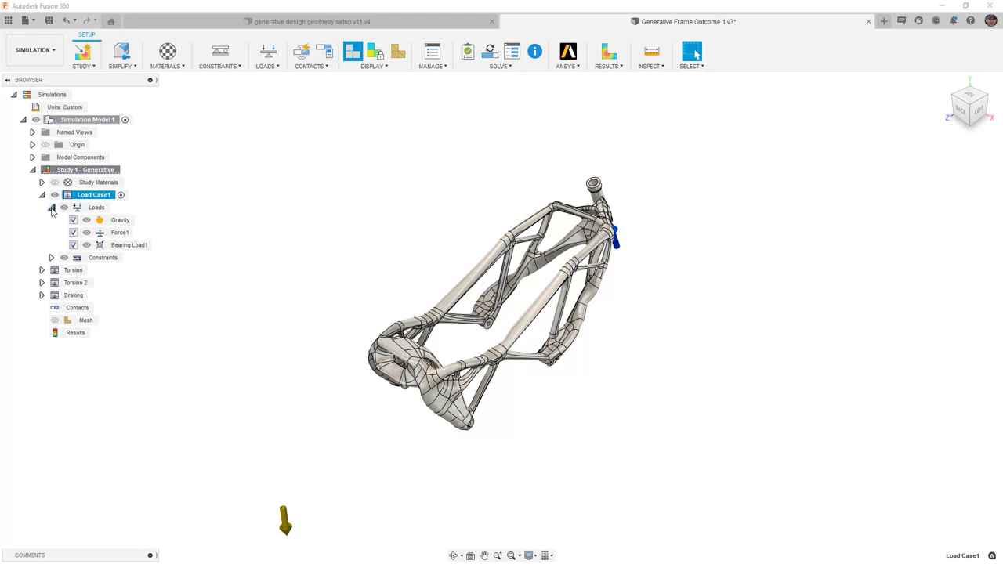
{"action": "left_click", "coordinate": [120, 232]}
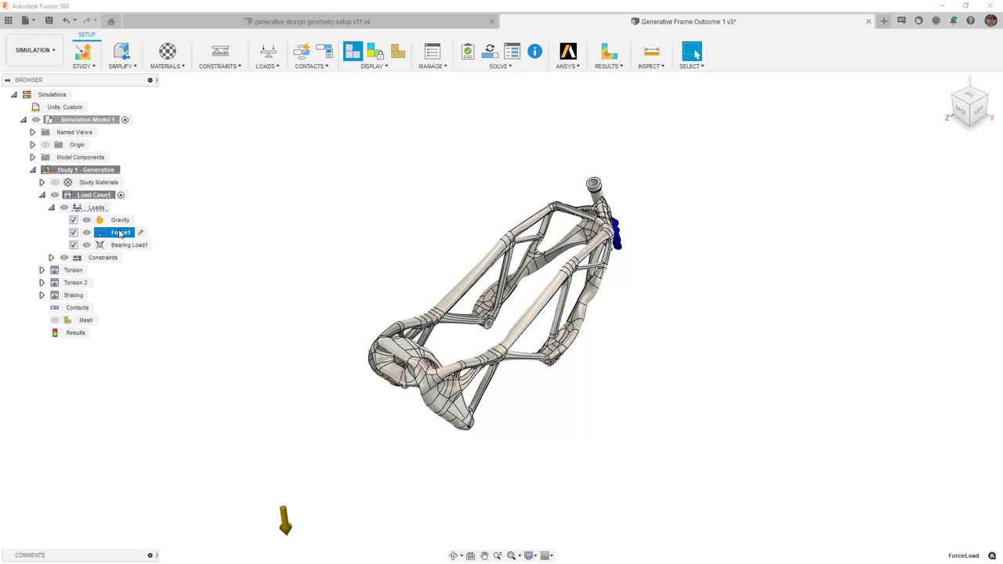
{"action": "left_click", "coordinate": [125, 244]}
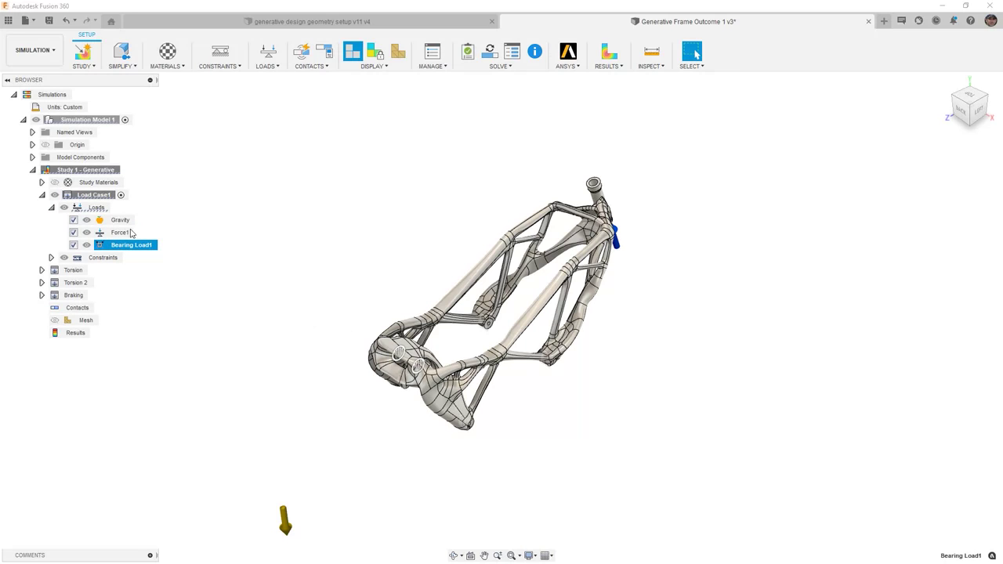
{"action": "left_click", "coordinate": [52, 207]}
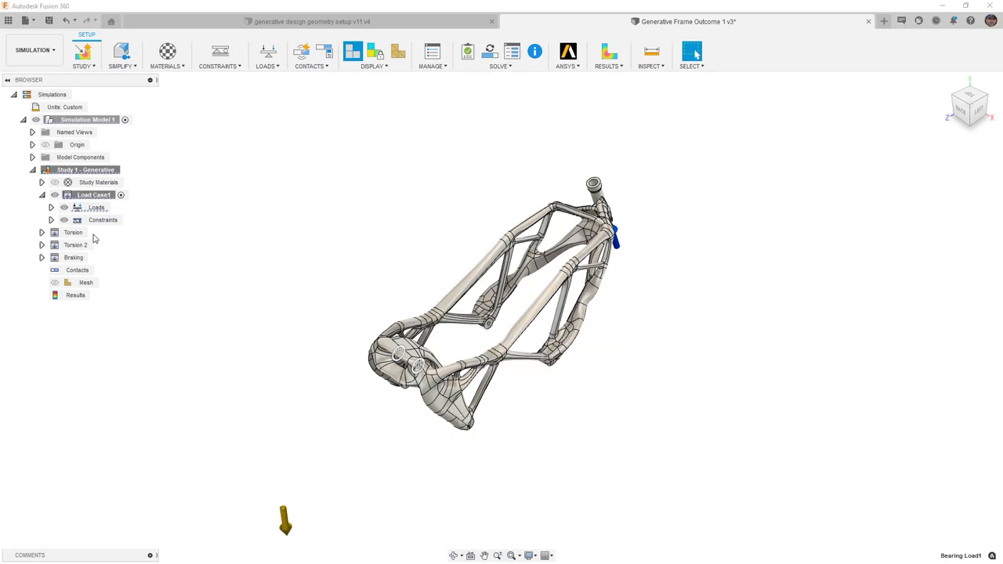
Step: Make Torsion active, inspect Bearing Load2, Torsion T and Torsion L, then show the Aluminum study material
{"action": "double_click", "coordinate": [94, 234]}
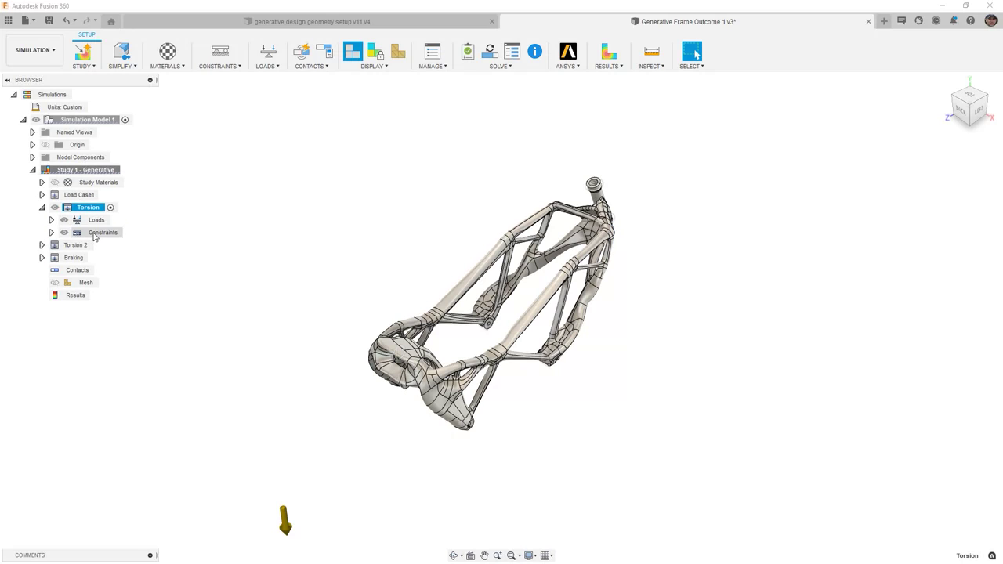
{"action": "left_click", "coordinate": [51, 233]}
{"action": "left_click", "coordinate": [51, 219]}
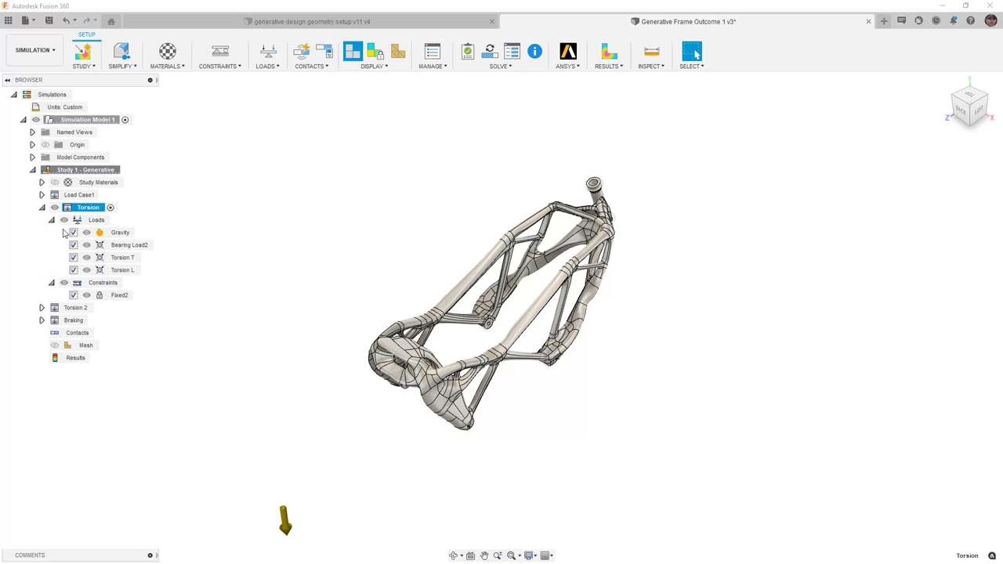
{"action": "left_click", "coordinate": [125, 245]}
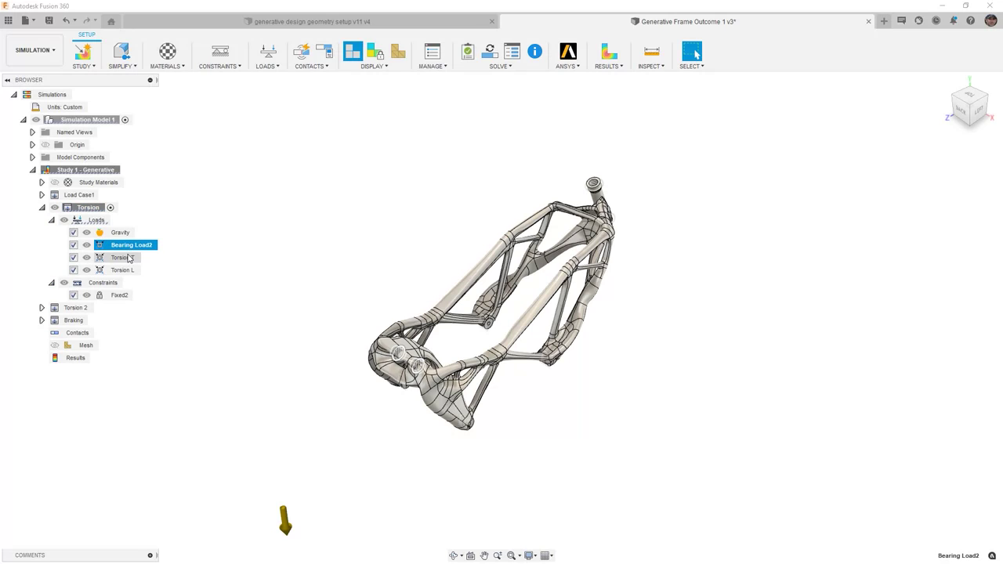
{"action": "left_click", "coordinate": [125, 257]}
{"action": "left_click", "coordinate": [123, 270]}
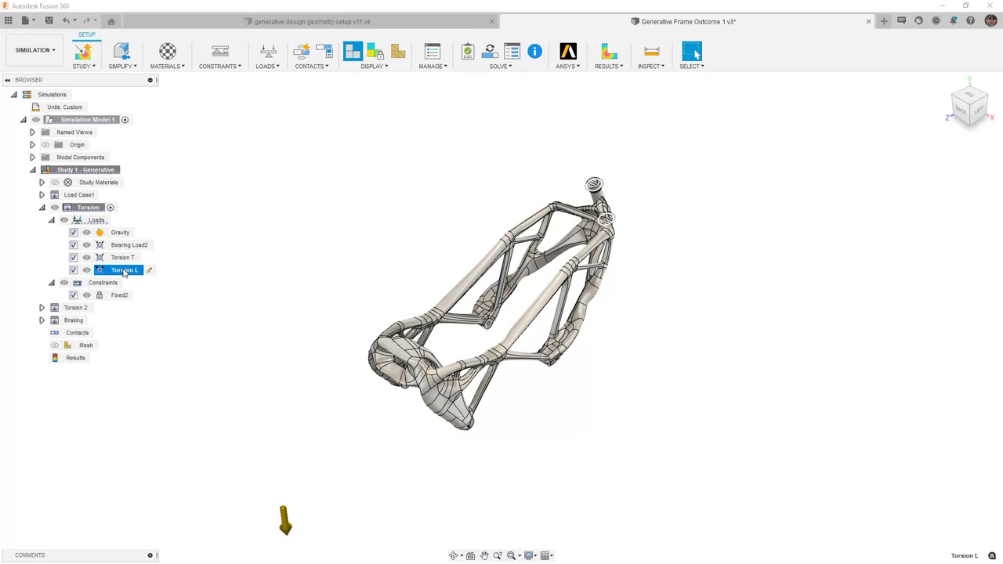
{"action": "left_click", "coordinate": [80, 319]}
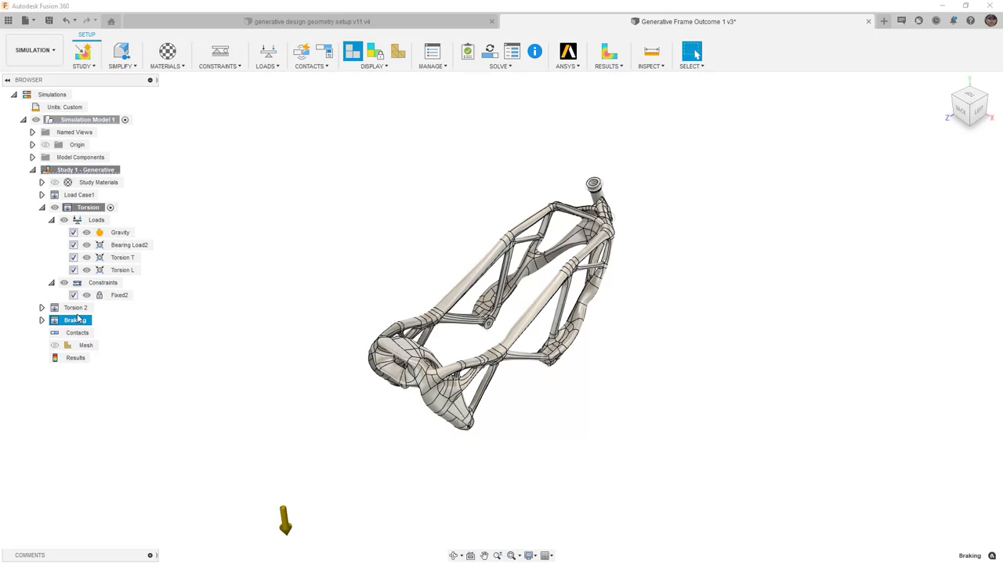
{"action": "left_click", "coordinate": [42, 208]}
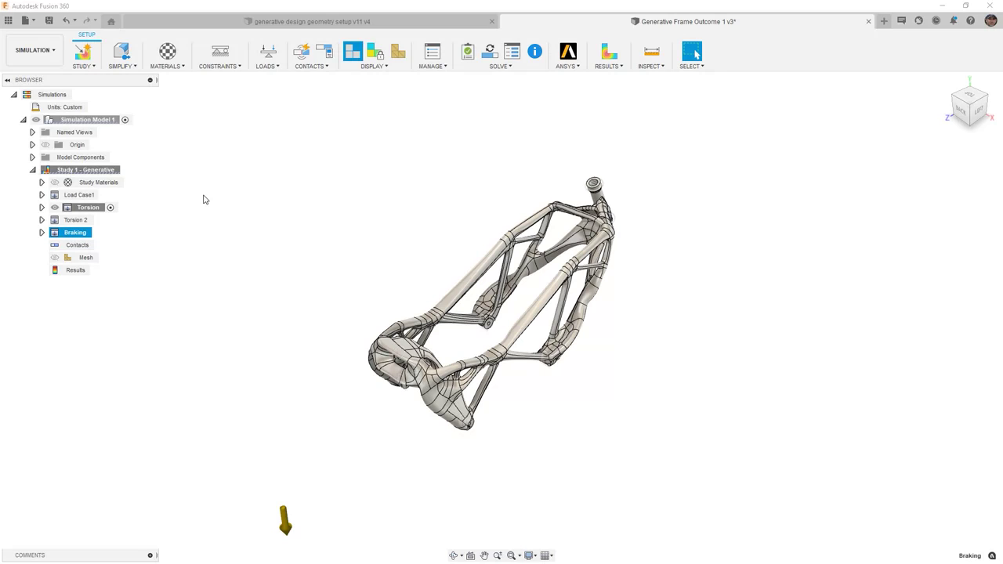
{"action": "left_click", "coordinate": [42, 183]}
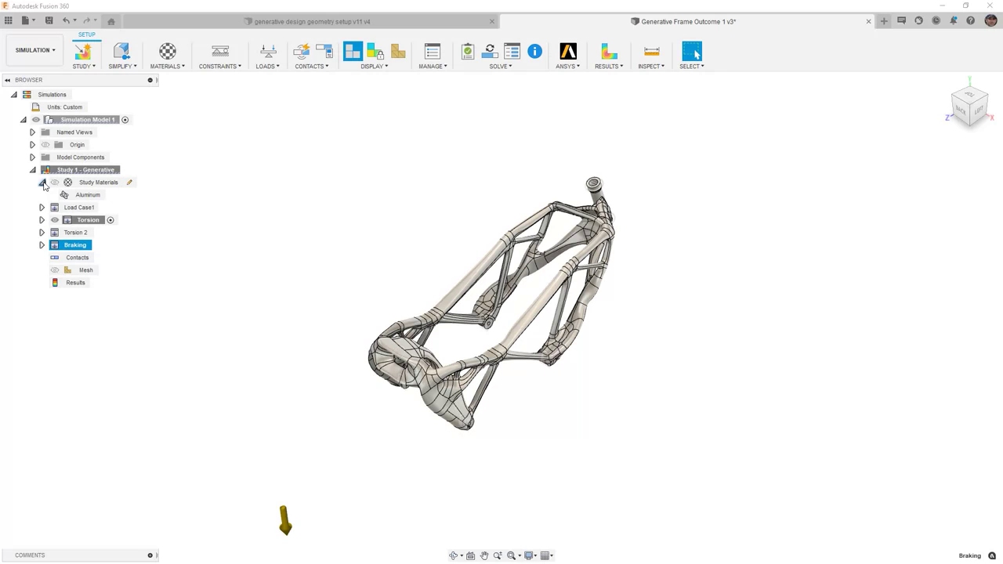
{"action": "left_click", "coordinate": [94, 195]}
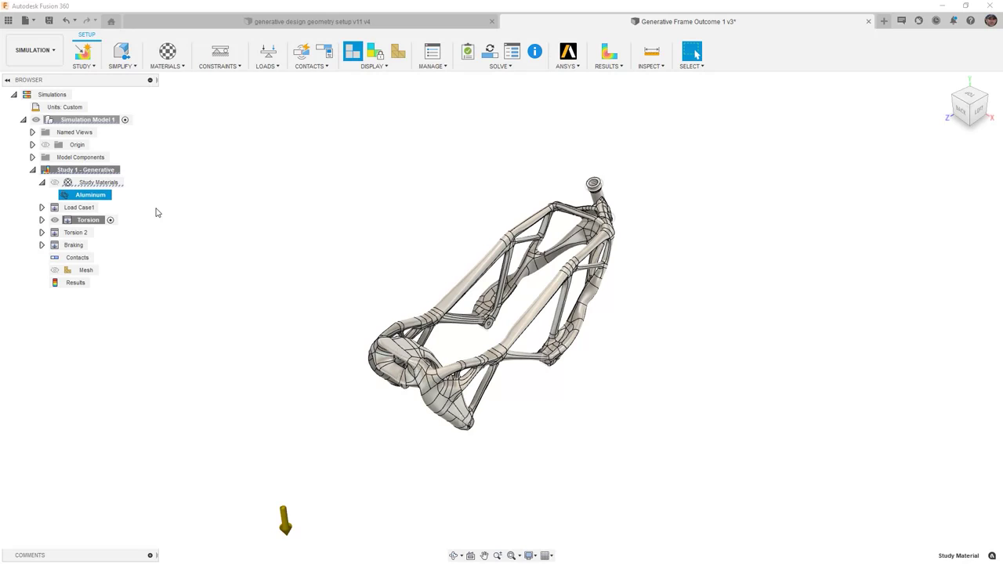
{"action": "left_click", "coordinate": [185, 67]}
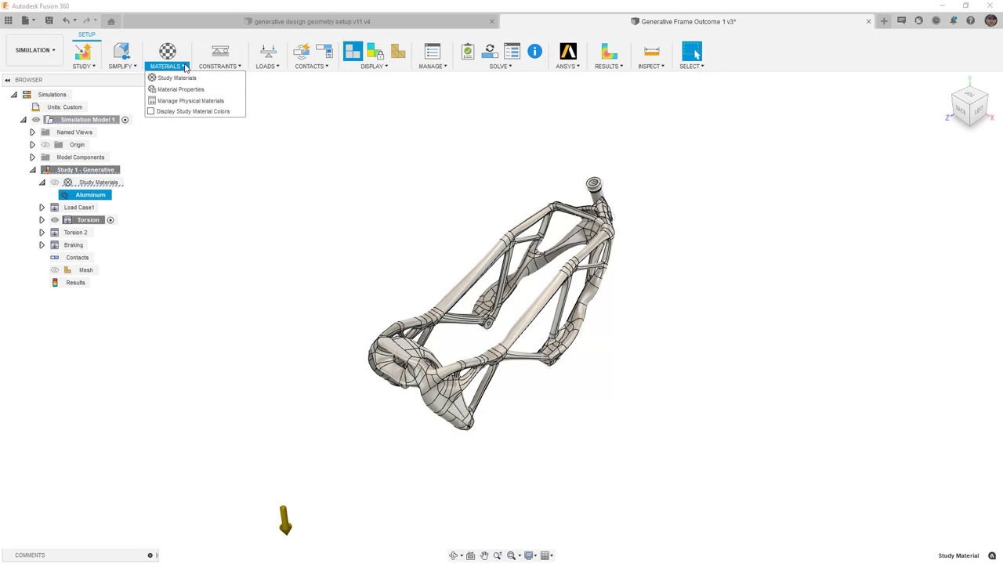
{"action": "left_click", "coordinate": [173, 78]}
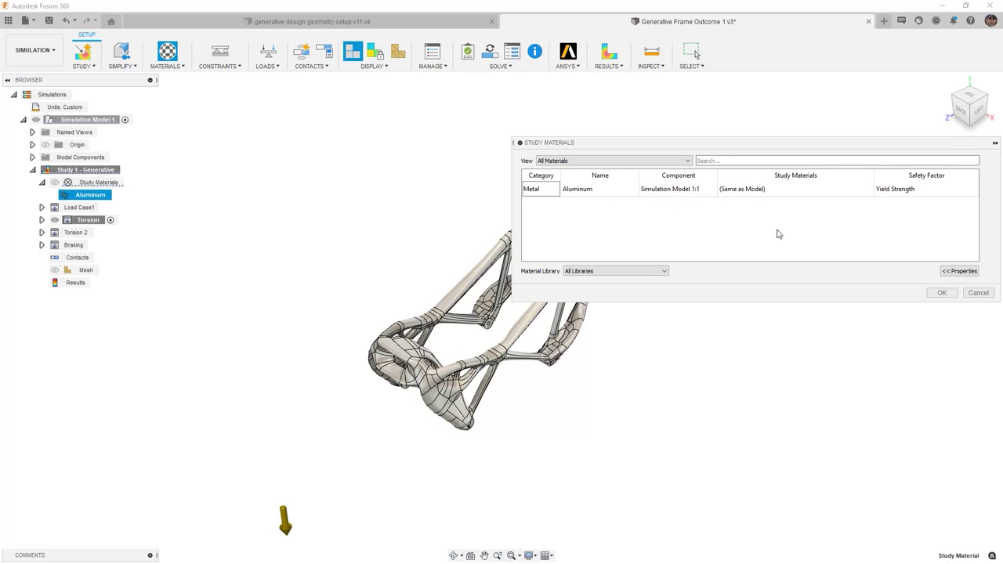
{"action": "left_click", "coordinate": [977, 292]}
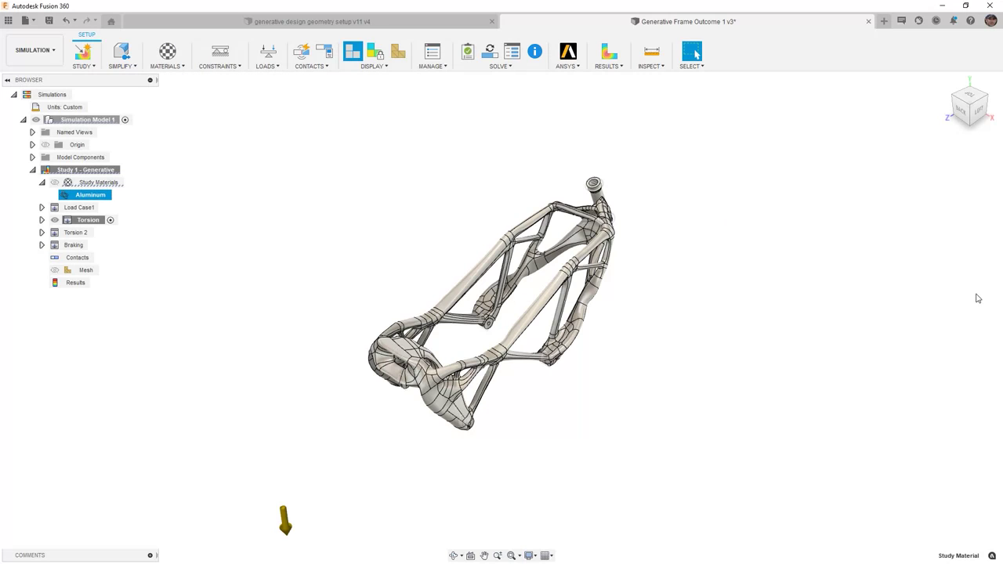
{"action": "left_click", "coordinate": [81, 270]}
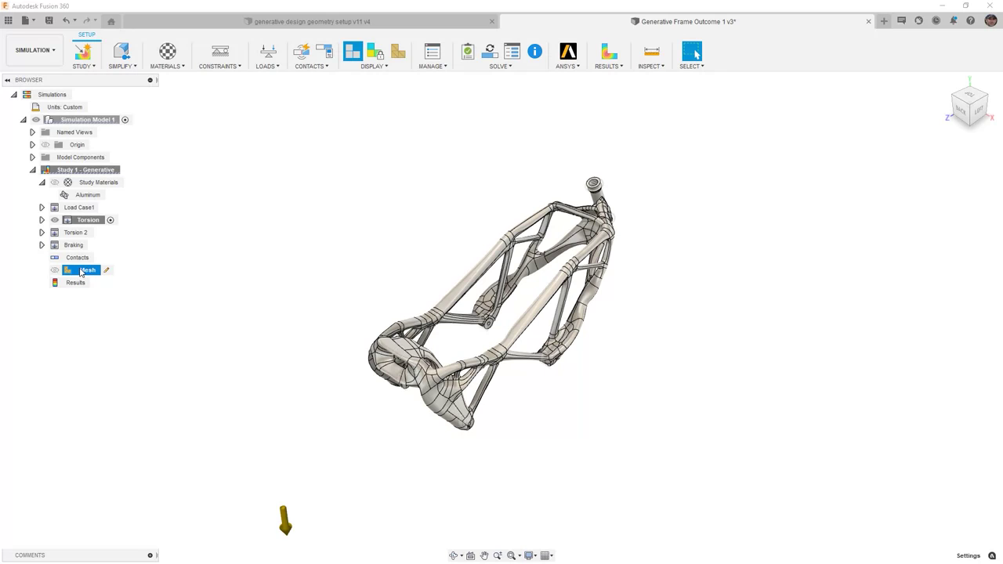
Step: Generate the mesh on the Body23 frame, then orbit and zoom in to inspect its elements
{"action": "right_click", "coordinate": [80, 272]}
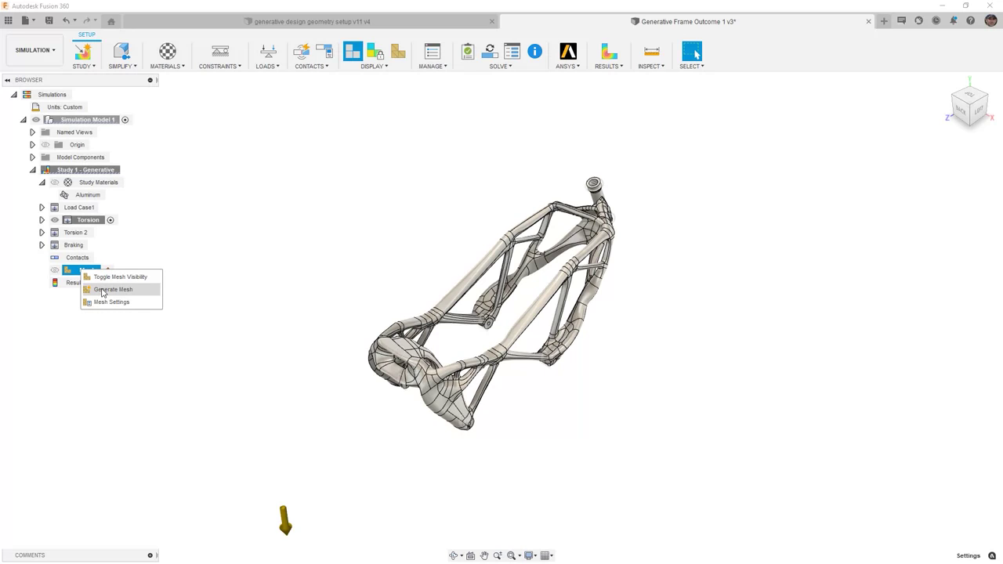
{"action": "left_click", "coordinate": [106, 290]}
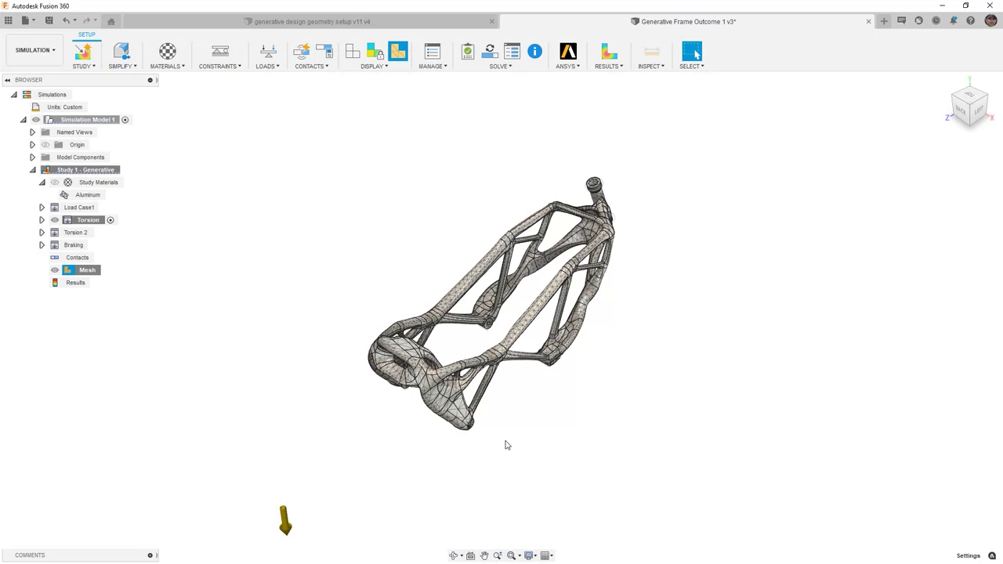
{"action": "middle_click_drag", "start_coordinate": [506, 444], "coordinate": [538, 326], "text": "shift"}
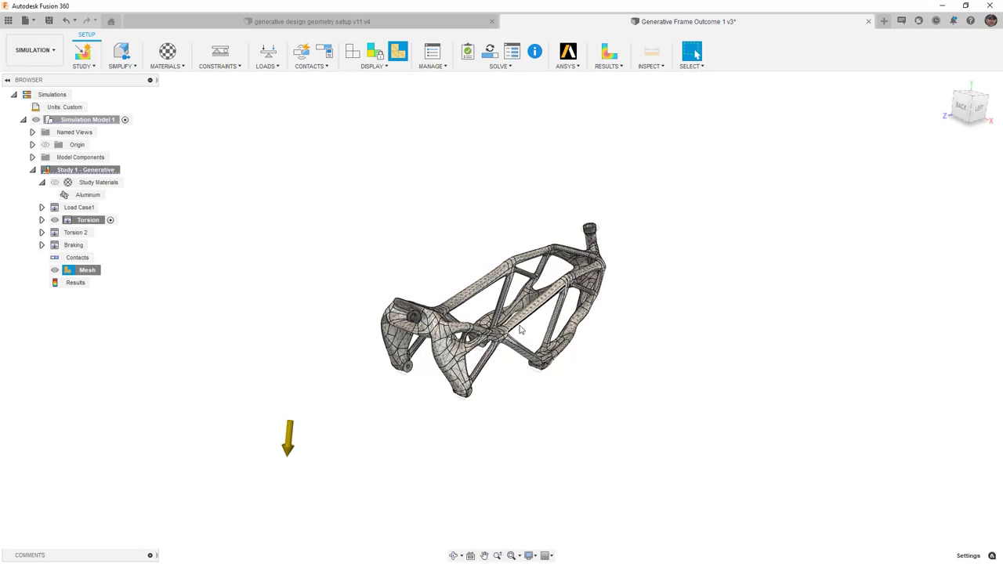
{"action": "scroll", "coordinate": [540, 313], "scroll_direction": "up", "scroll_amount": 5}
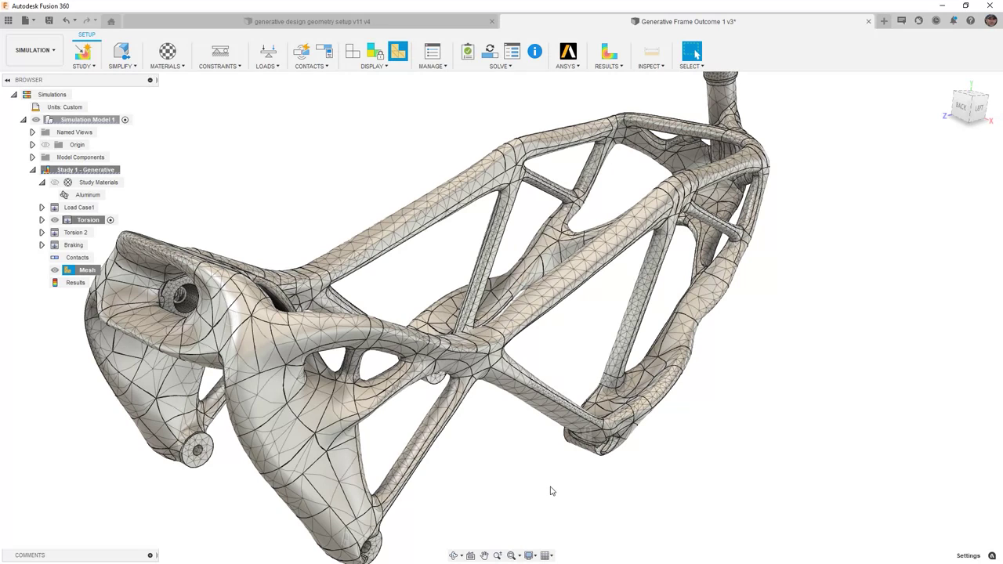
Step: Reset to the home view and run Pre-check, confirming the study is Ready to Solve
{"action": "left_click", "coordinate": [947, 82]}
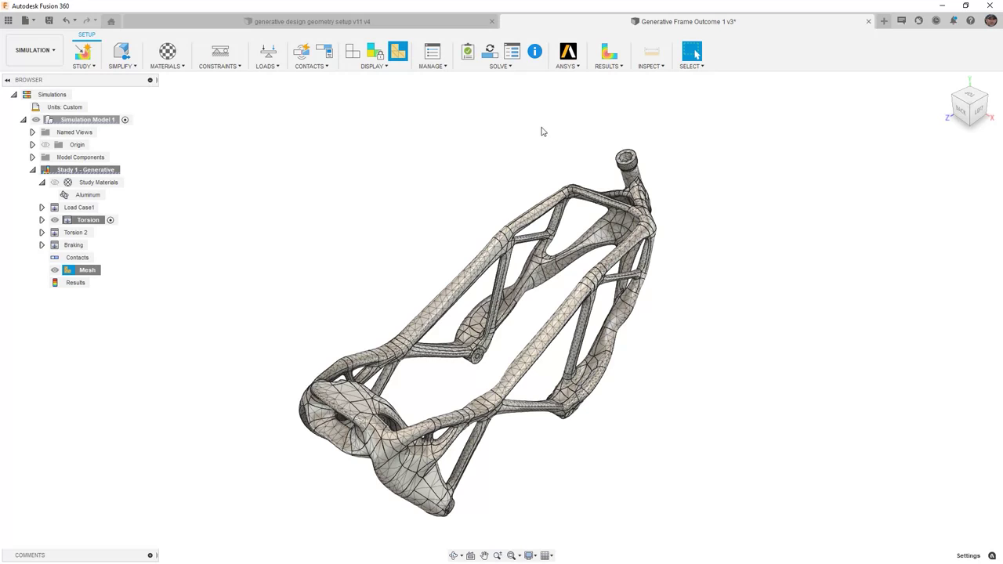
{"action": "left_click", "coordinate": [466, 53]}
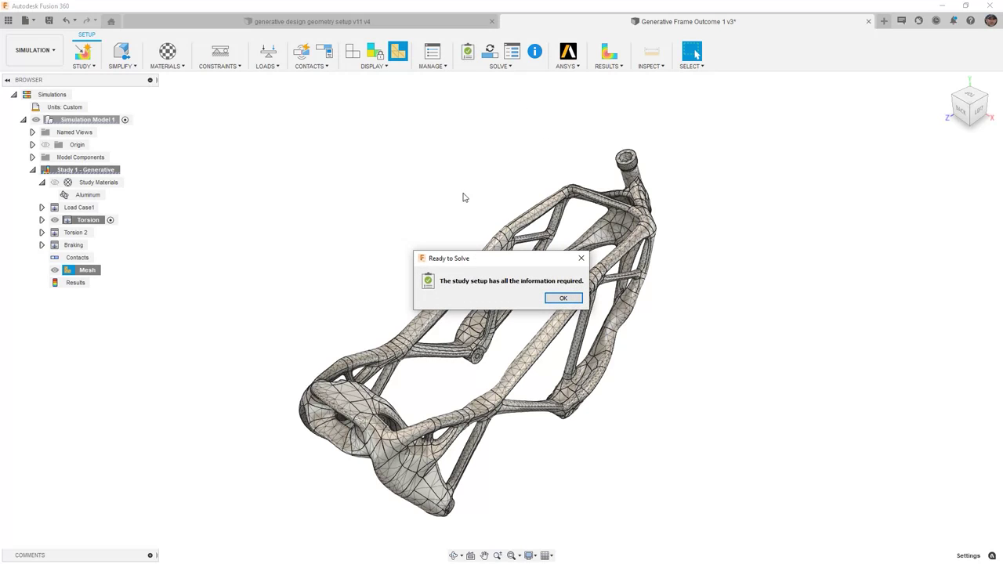
{"action": "left_click", "coordinate": [564, 299]}
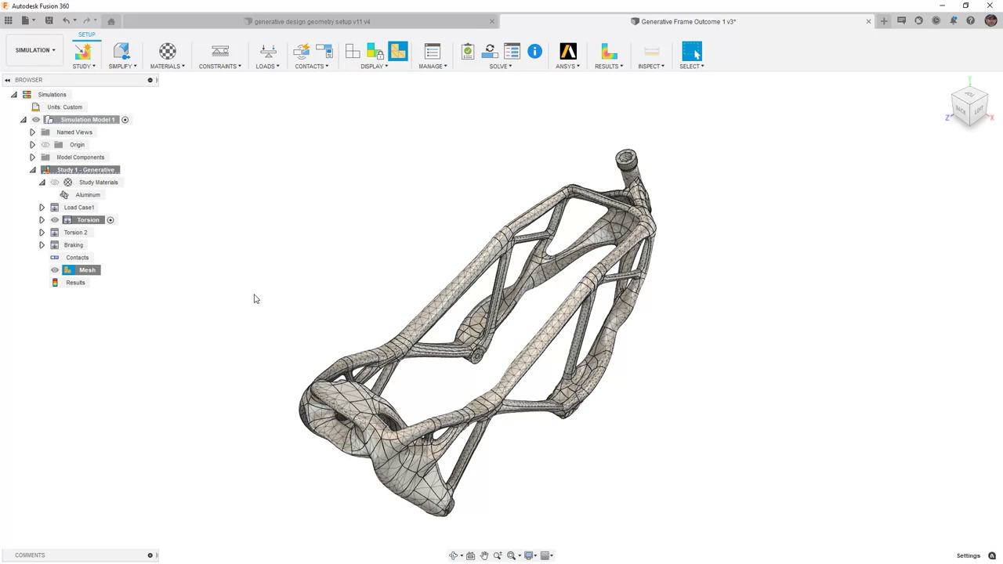
{"action": "right_click", "coordinate": [88, 272]}
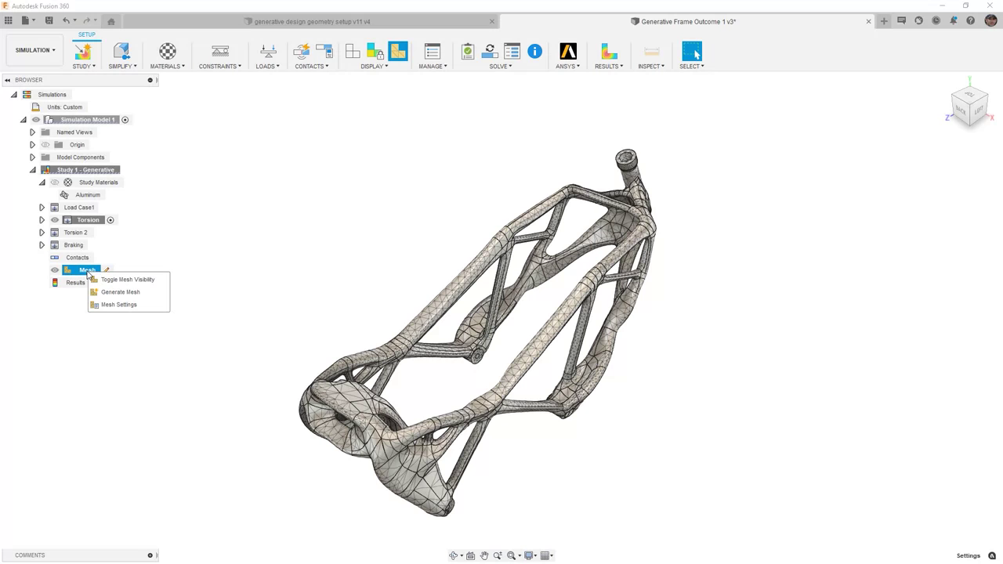
{"action": "left_click", "coordinate": [118, 304]}
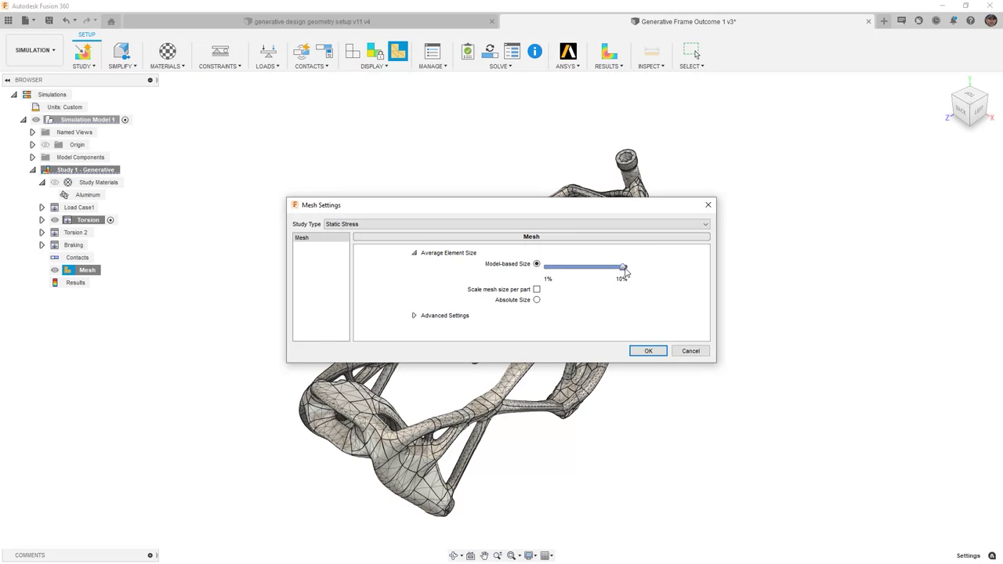
{"action": "mouse_move", "coordinate": [625, 271]}
{"action": "left_click", "coordinate": [414, 315]}
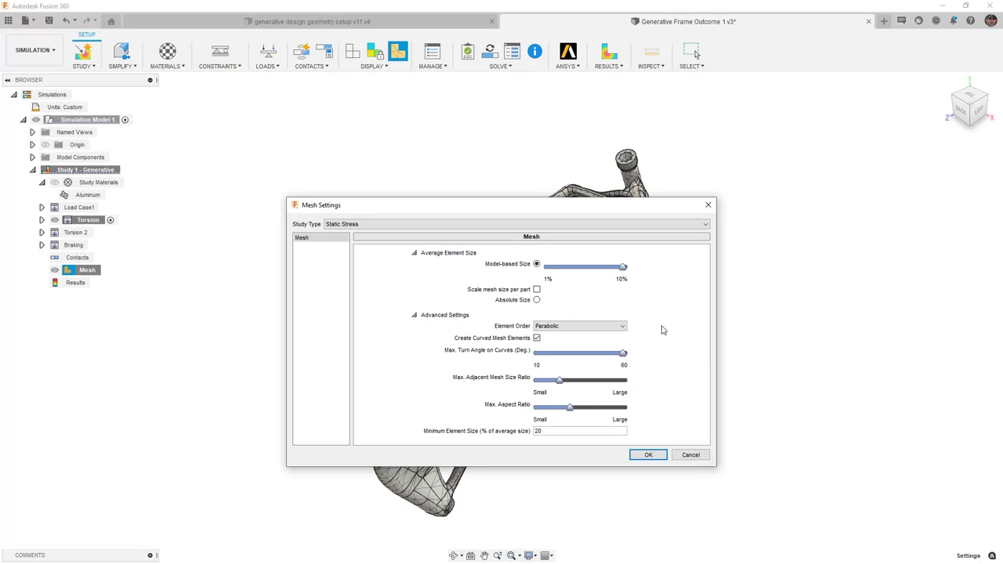
{"action": "left_click", "coordinate": [647, 454]}
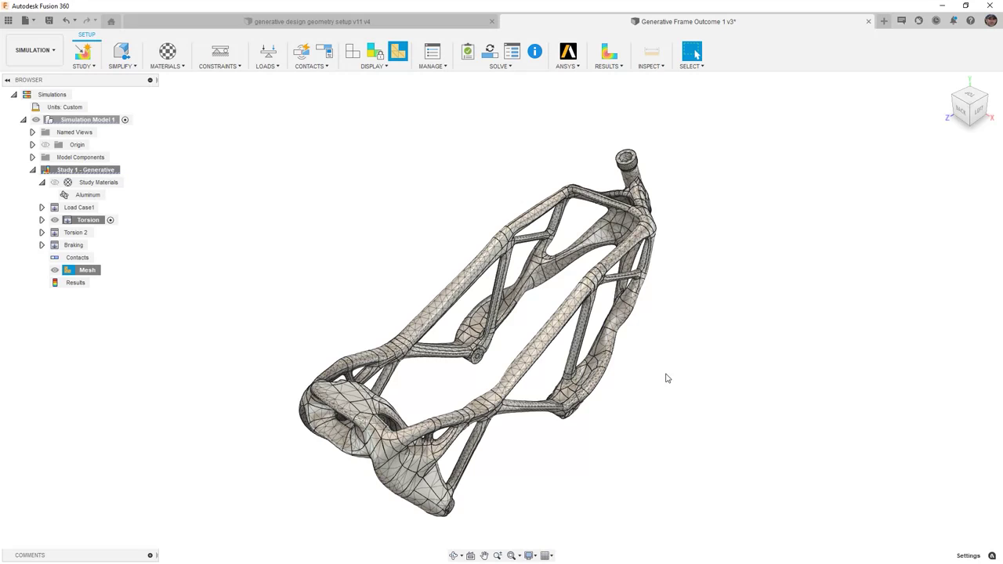
{"action": "left_click", "coordinate": [440, 69]}
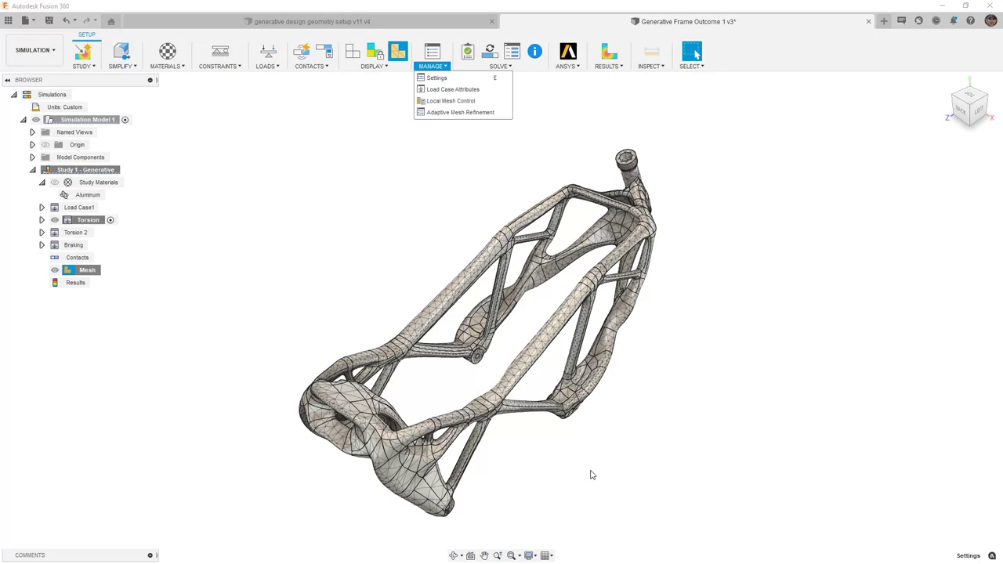
Step: Zoom in and out on the frame, then view the Ansys export options
{"action": "scroll", "coordinate": [600, 407], "scroll_direction": "up", "scroll_amount": 5}
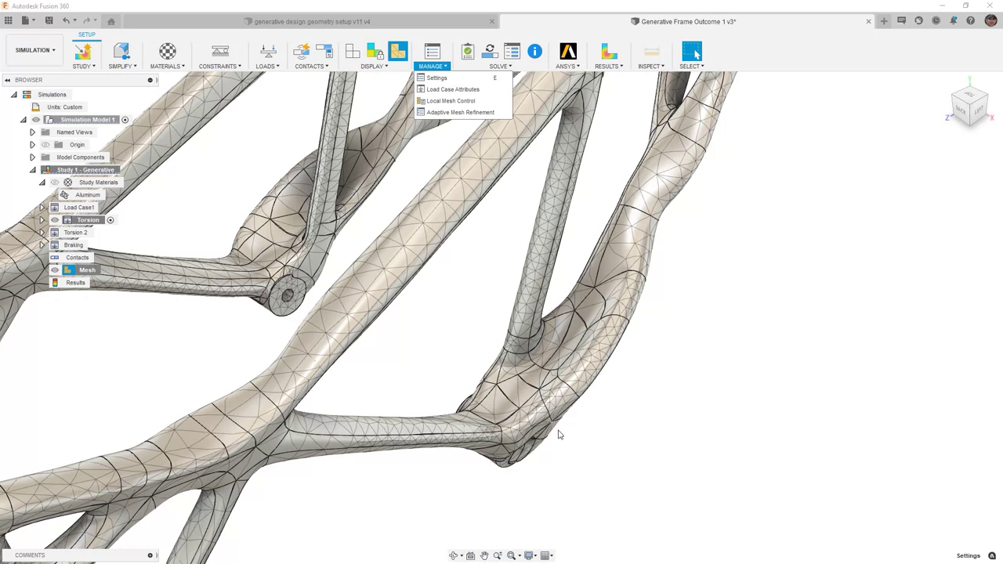
{"action": "scroll", "coordinate": [558, 434], "scroll_direction": "down", "scroll_amount": 4}
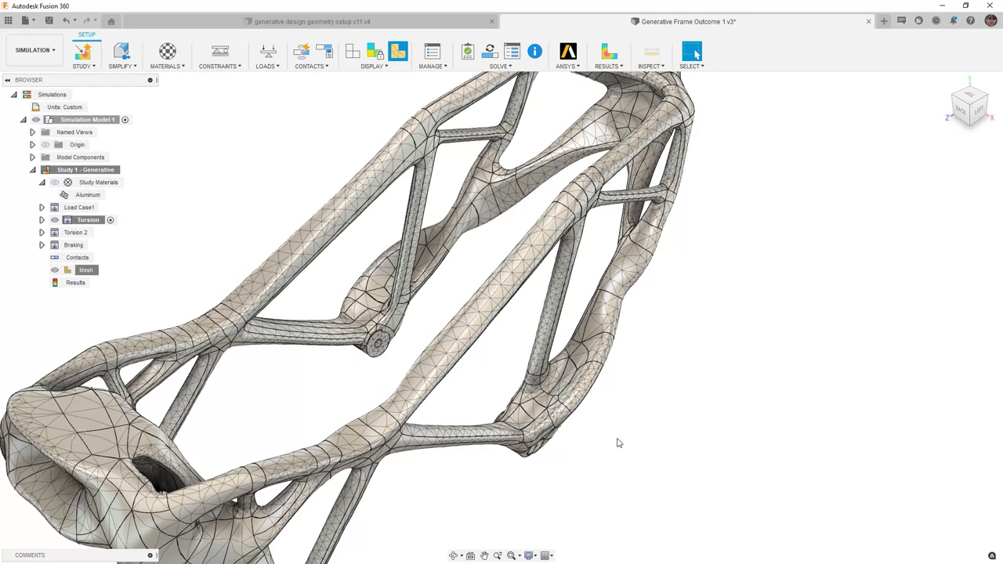
{"action": "left_click", "coordinate": [574, 68]}
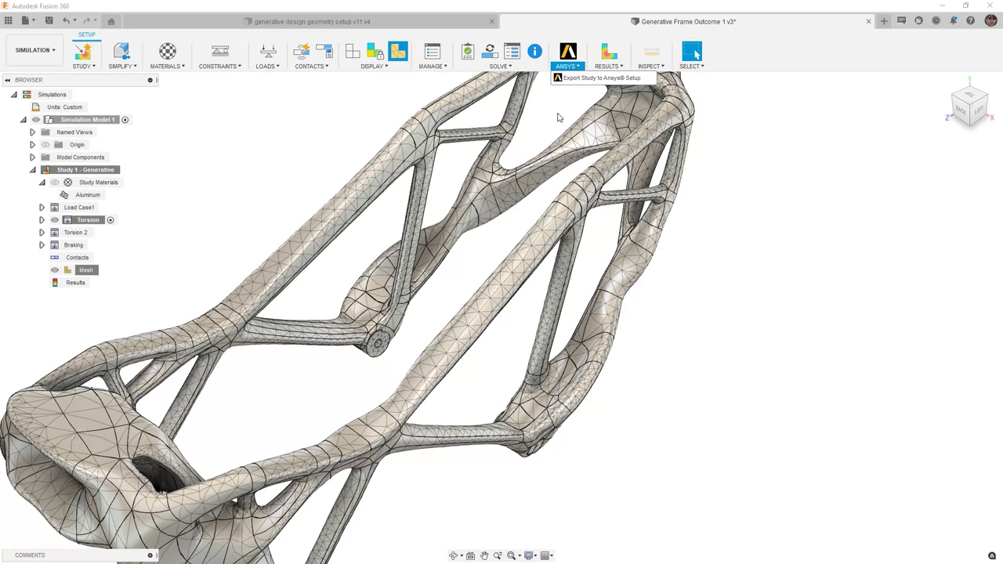
Step: Zoom out and save a new version of the design with the description 'User Saved'
{"action": "scroll", "coordinate": [689, 311], "scroll_direction": "down", "scroll_amount": 1}
{"action": "scroll", "coordinate": [690, 313], "scroll_direction": "down", "scroll_amount": 2}
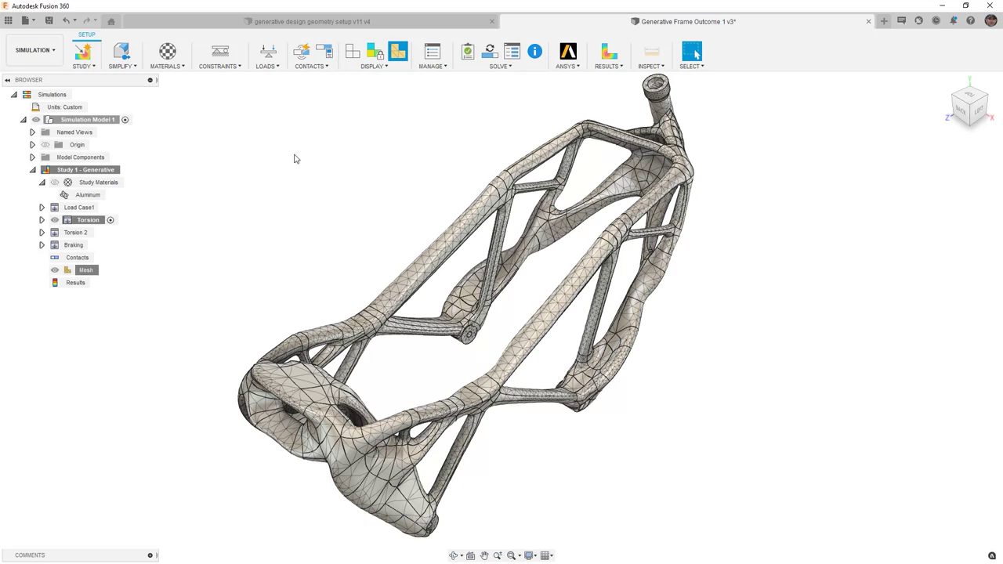
{"action": "left_click", "coordinate": [55, 22]}
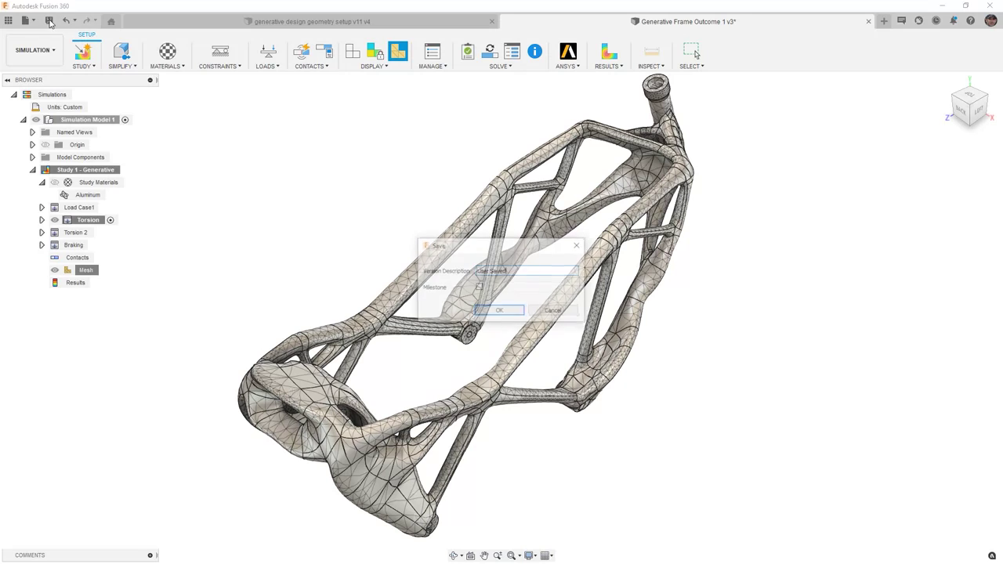
{"action": "left_click", "coordinate": [486, 312]}
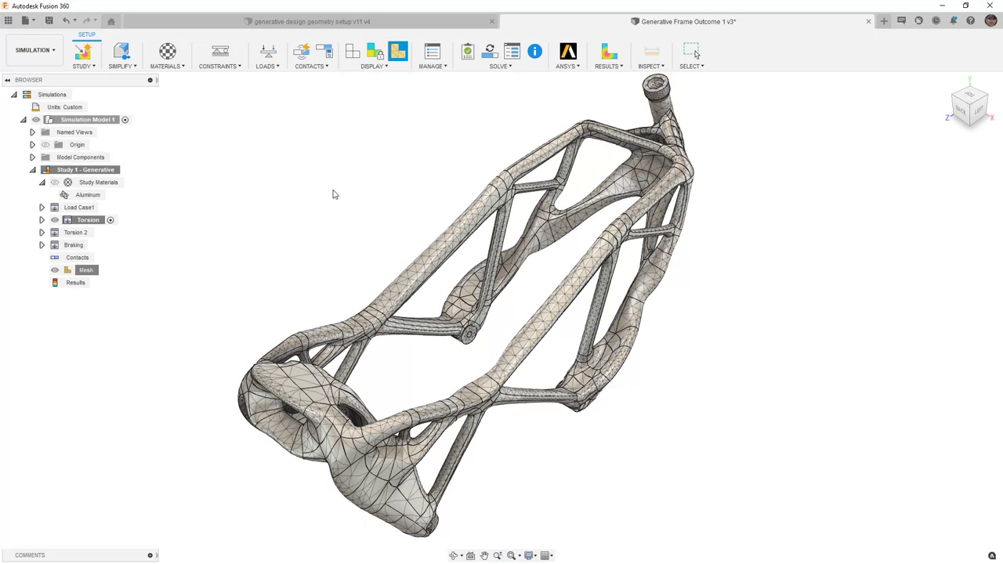